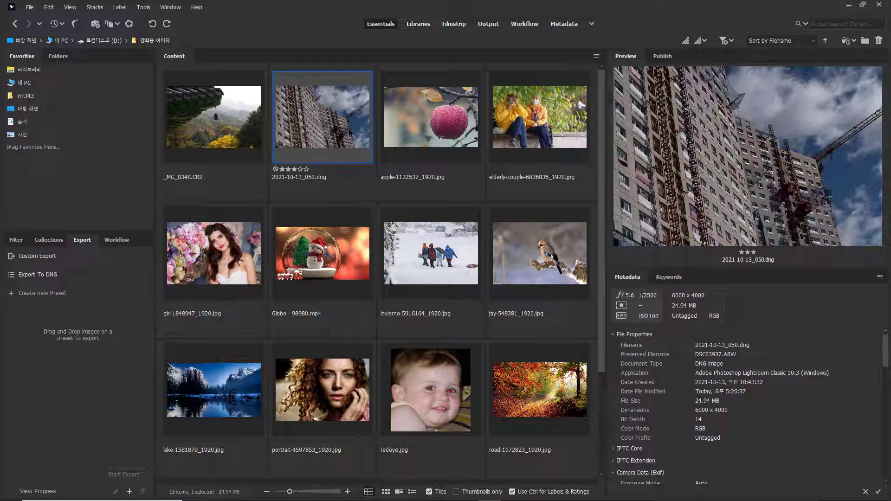
- Open _MG_8348.CR2 and 2021-10-13_050.dng together in Camera Raw
click(221, 134)
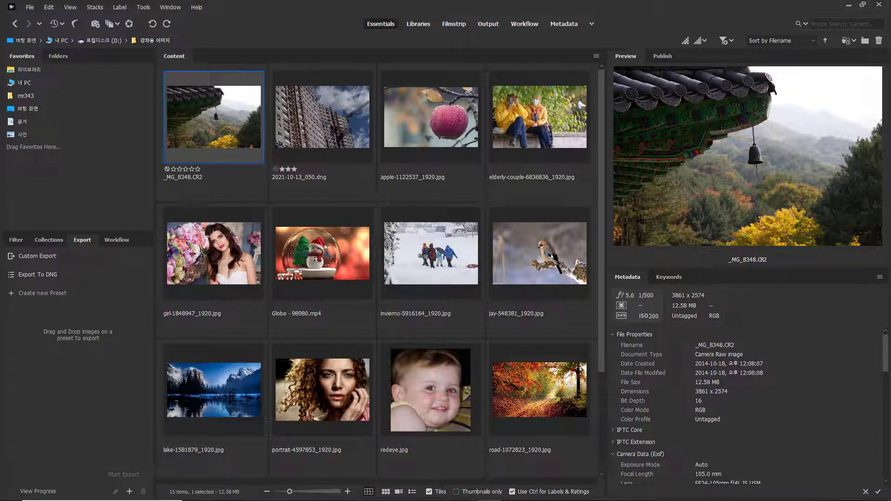
click(330, 124)
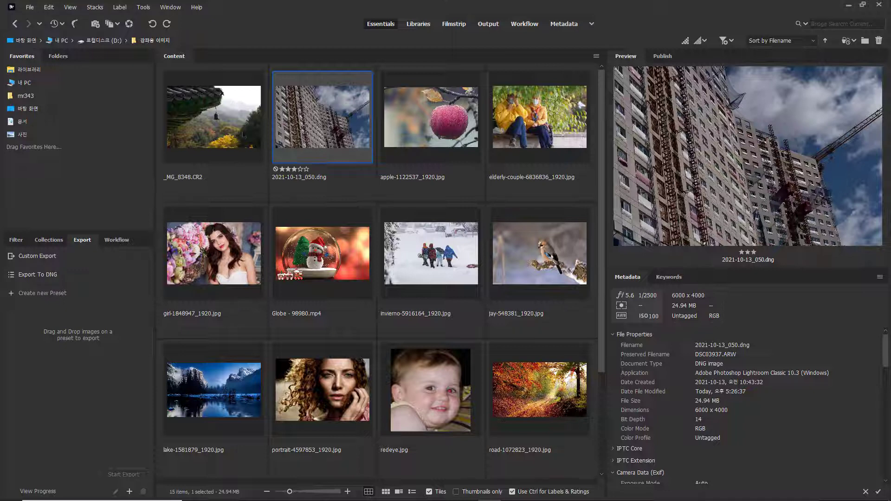
click(225, 131)
key(shift+Right)
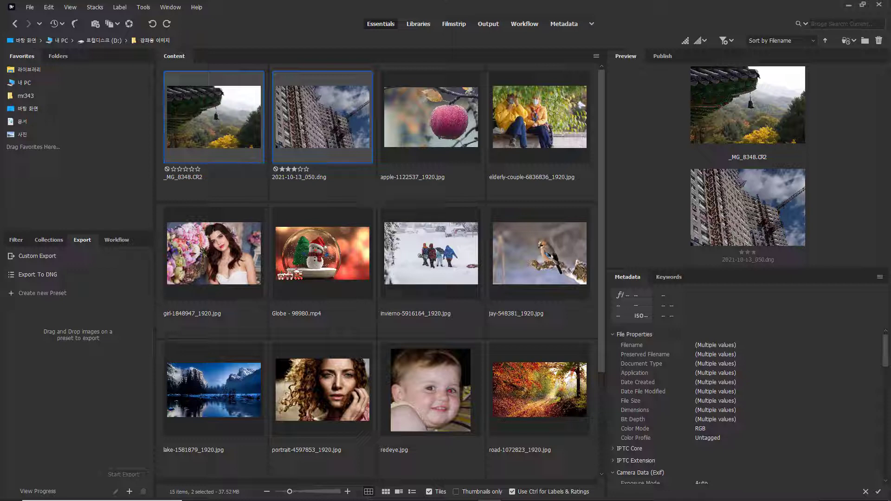
right_click(339, 118)
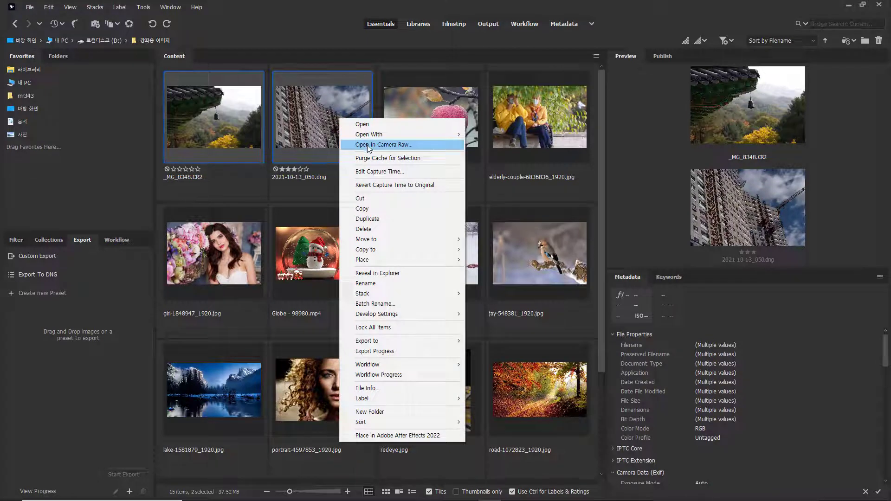
click(369, 146)
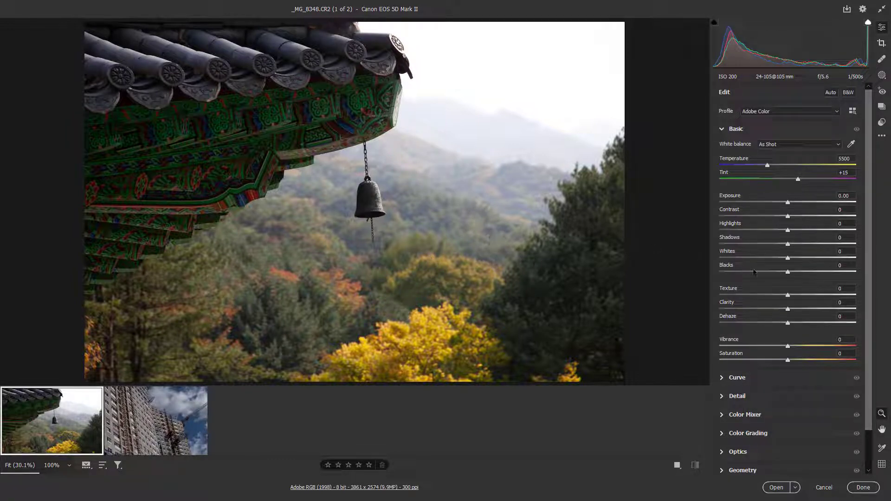
- Set Saturation to -100 on both the temple roof and apartment building photos and apply the edits
drag(787, 364, 706, 366)
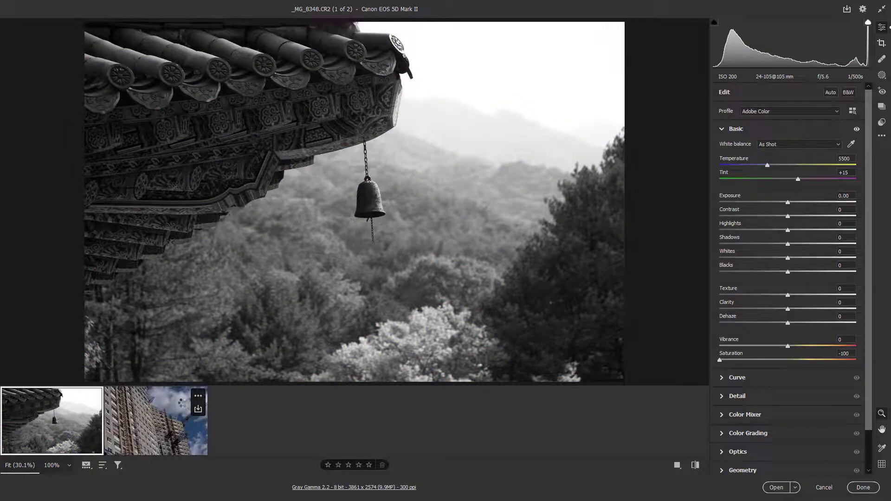
click(182, 405)
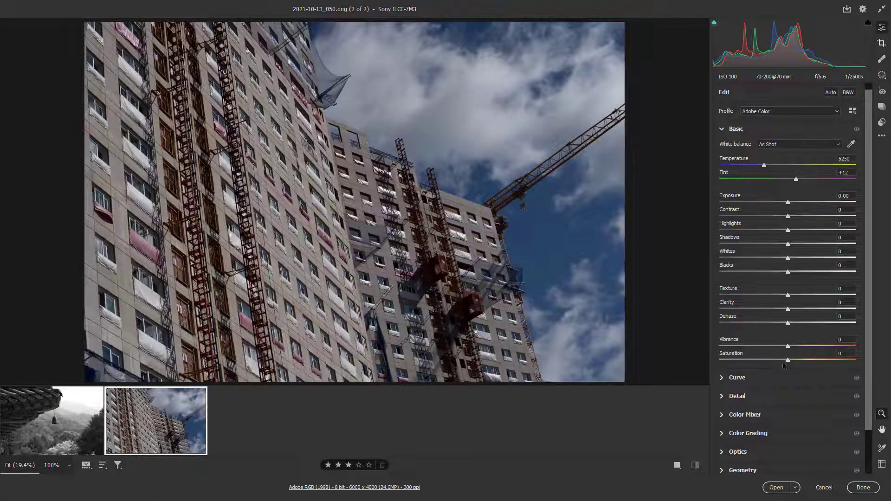
drag(788, 361, 706, 362)
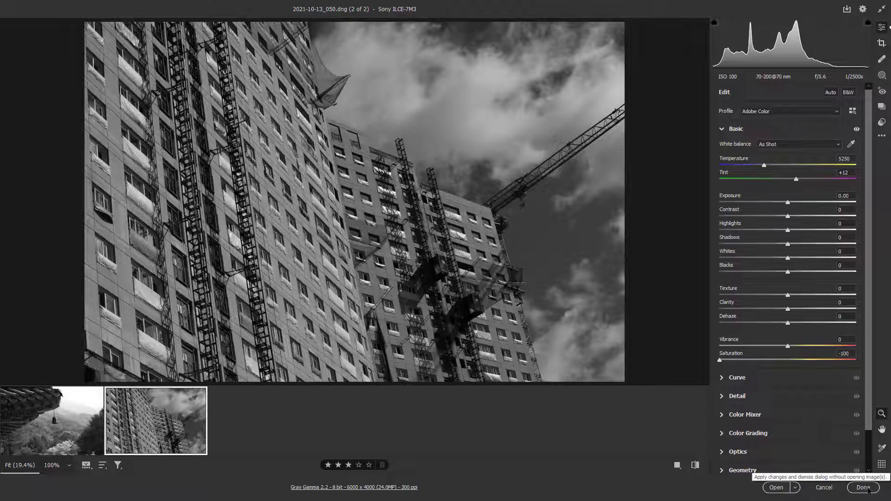
click(864, 487)
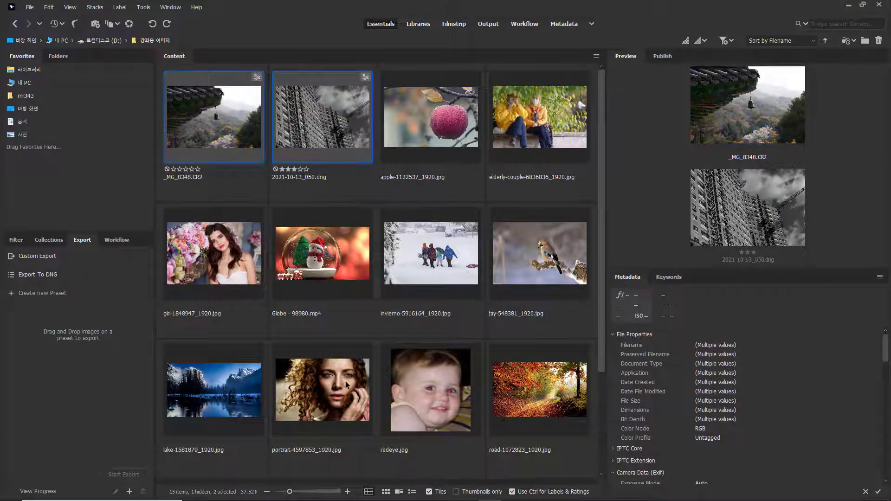
- Preview the edited _MG_8348.CR2 and 2021-10-13_050.dng one after the other to check their black-and-white versions
click(218, 116)
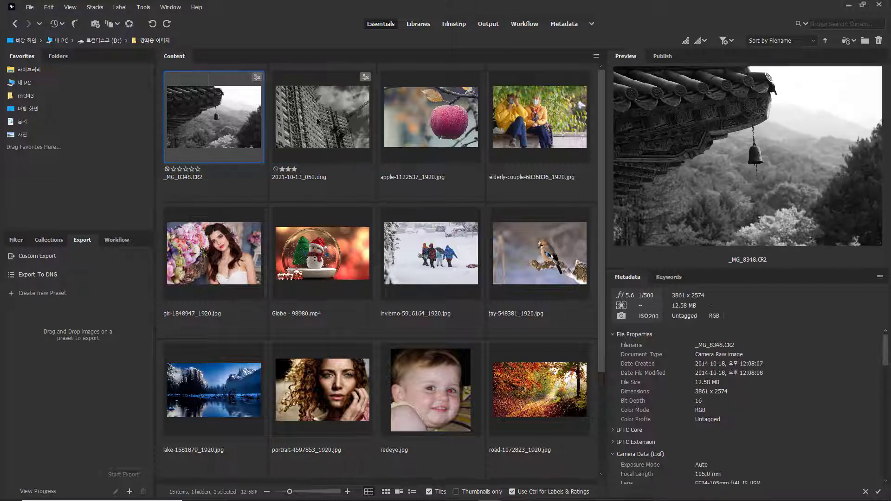
click(332, 120)
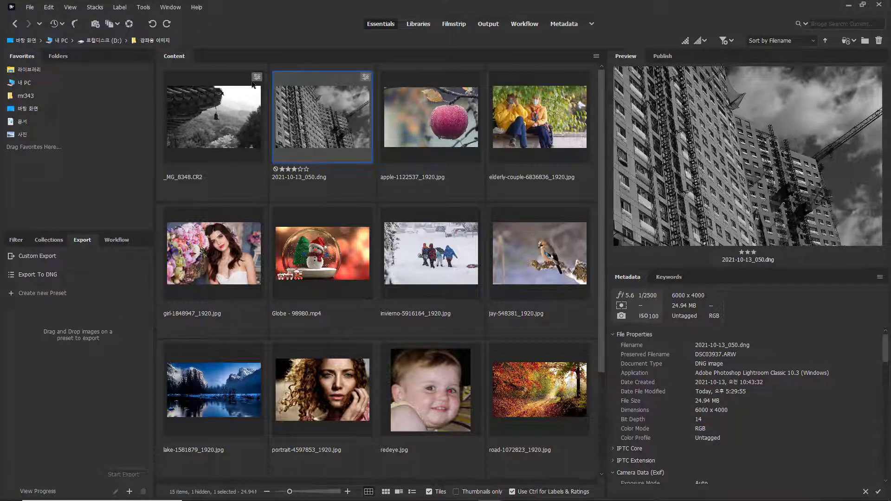
click(251, 96)
click(337, 111)
- Switch to File Explorer and compare _MG_8348.CR2, its _MG_8348.xmp sidecar and 2021-10-13_050.dng in the image folder
key(alt+Tab)
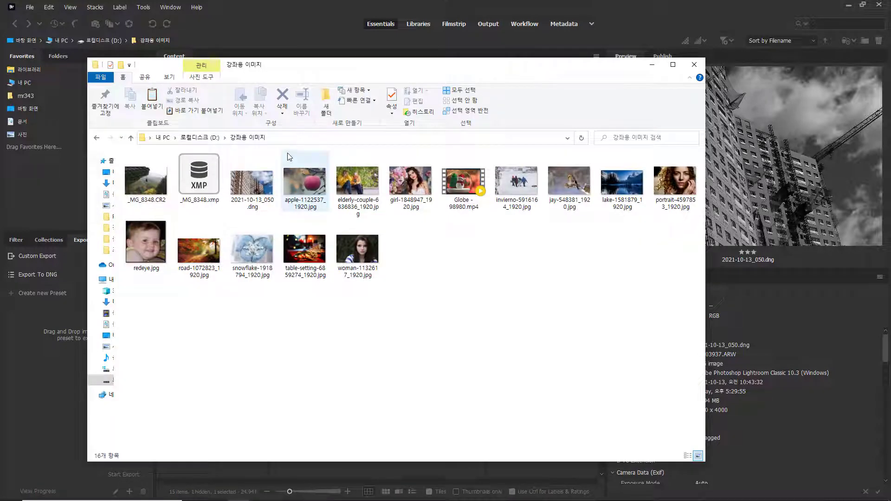
drag(344, 70, 556, 98)
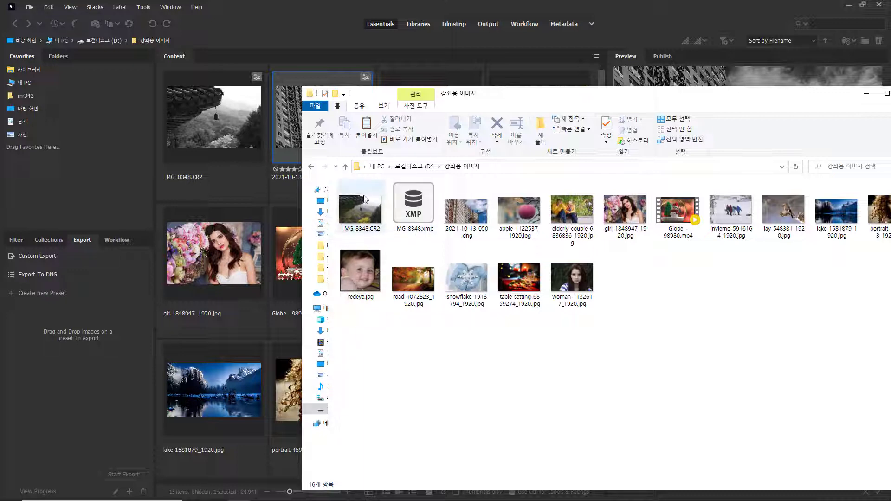
mouse_move(361, 203)
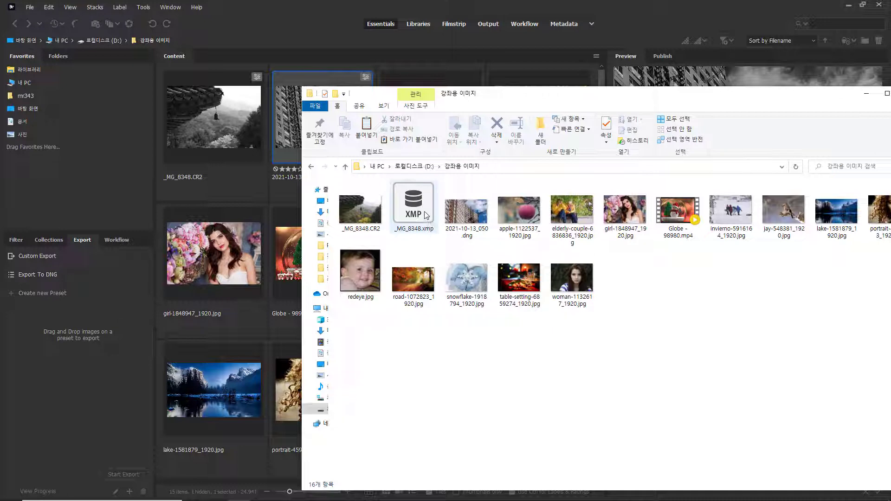
mouse_move(425, 214)
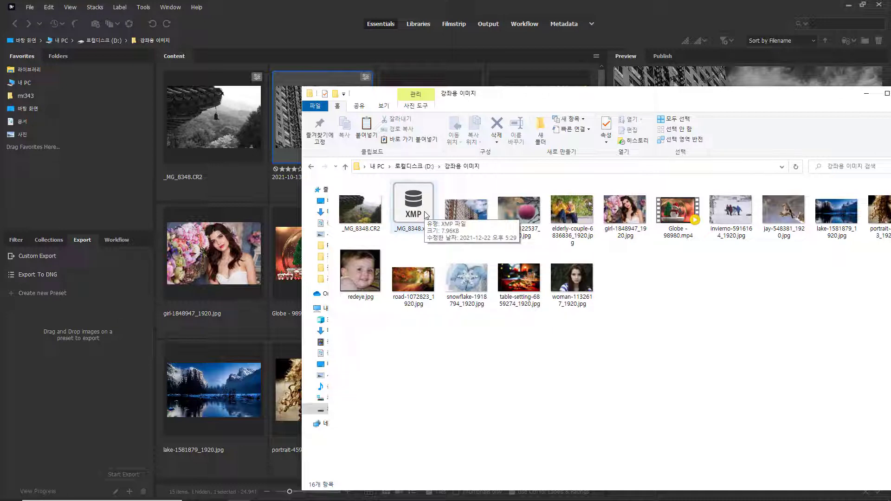
mouse_move(482, 220)
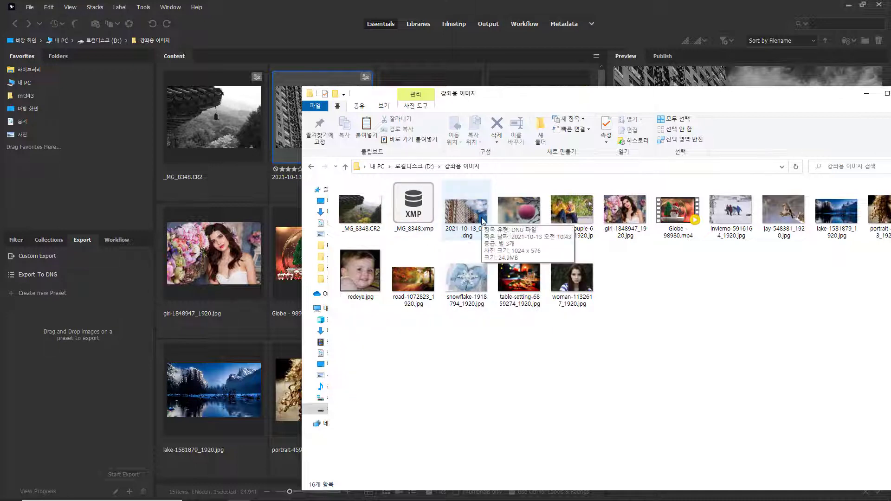
drag(513, 95, 513, 150)
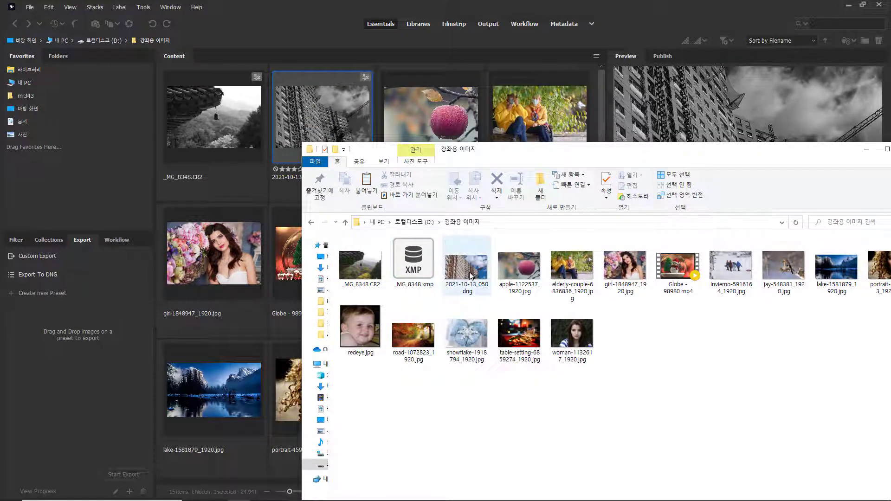
mouse_move(468, 278)
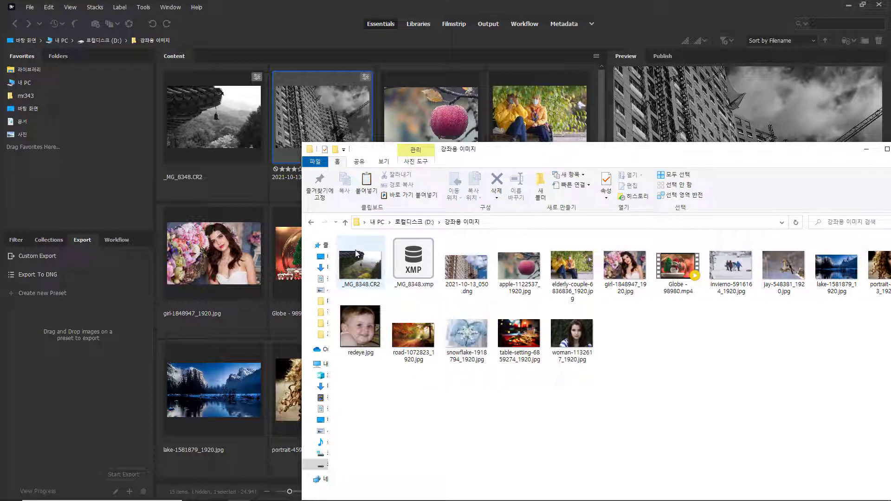
mouse_move(359, 281)
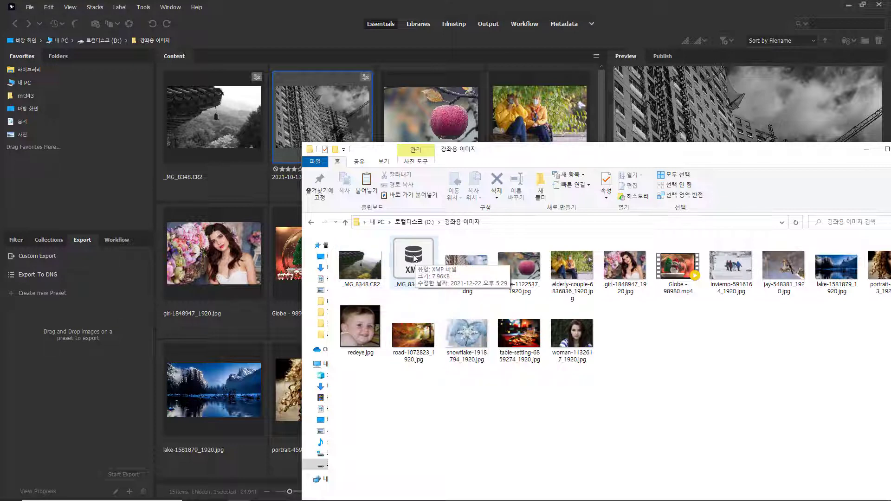
click(414, 262)
click(358, 265)
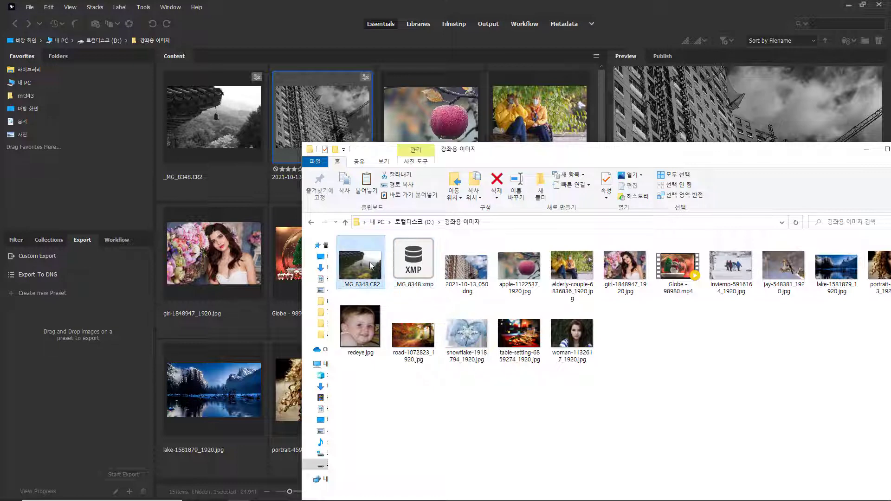
click(410, 261)
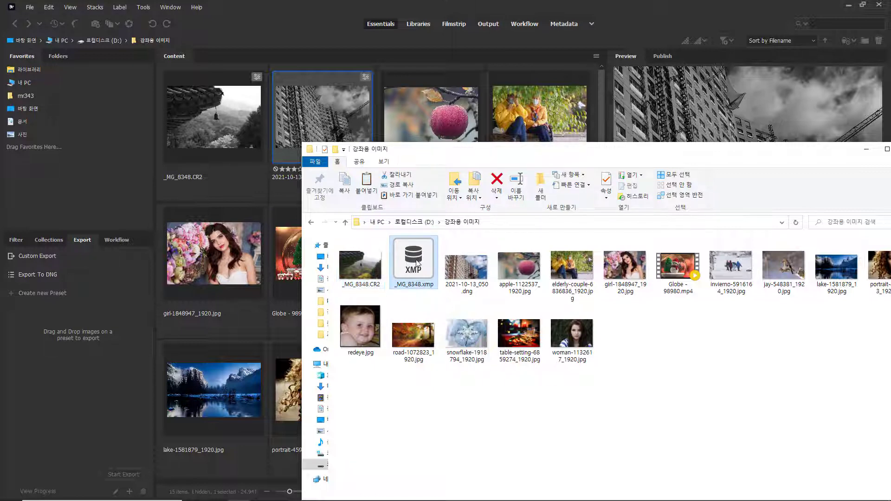
click(368, 265)
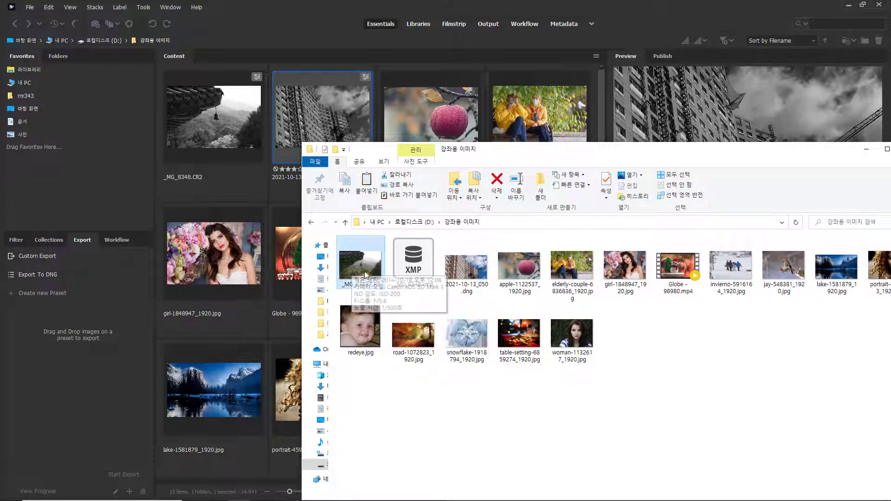
click(419, 262)
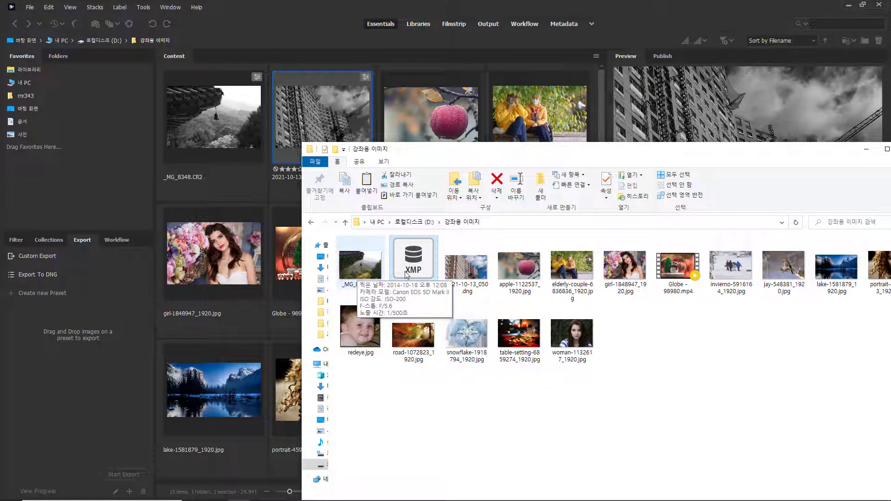
click(468, 271)
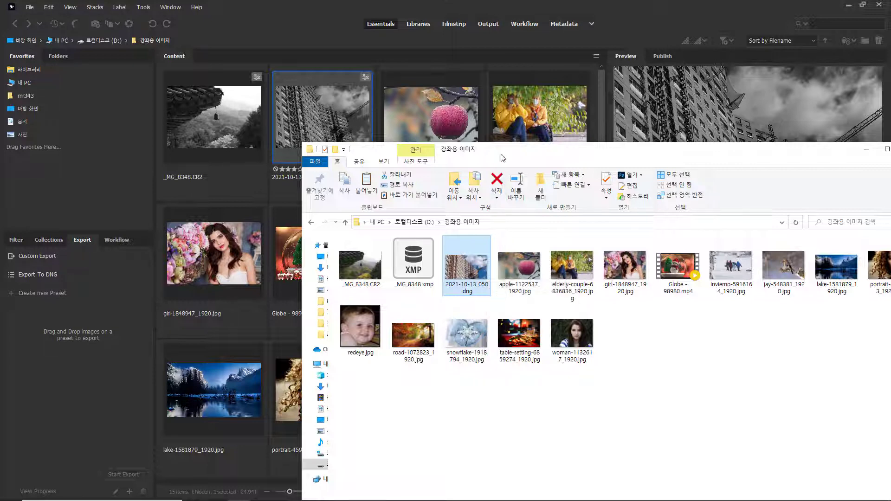
- Delete the _MG_8348.xmp sidecar file and check the remaining CR2 and DNG files in the folder
drag(501, 155, 519, 170)
click(428, 278)
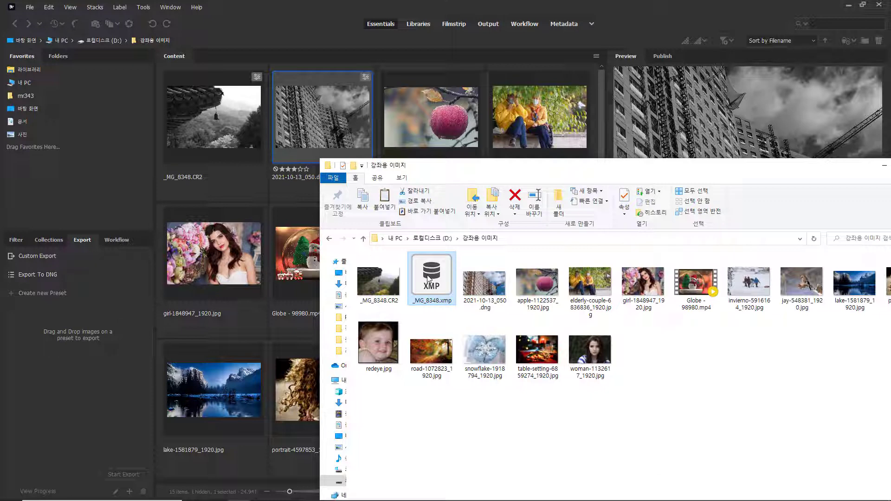
key(Delete)
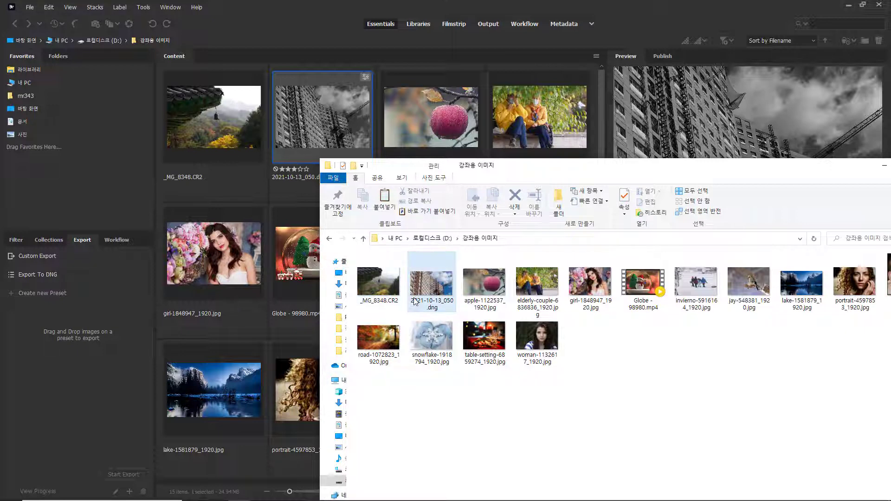
mouse_move(377, 269)
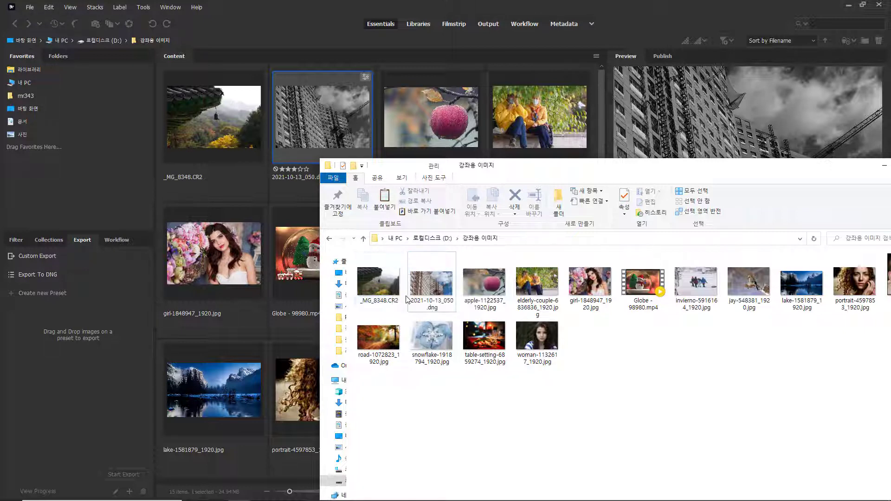
mouse_move(381, 298)
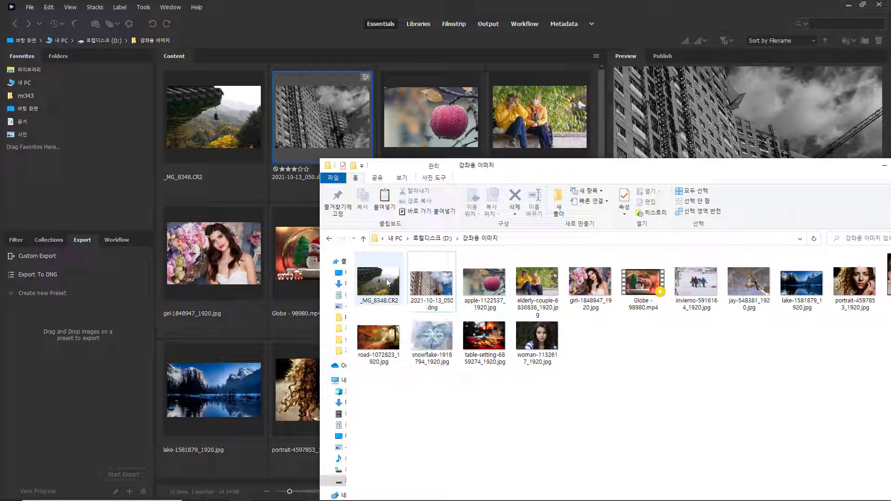
click(431, 278)
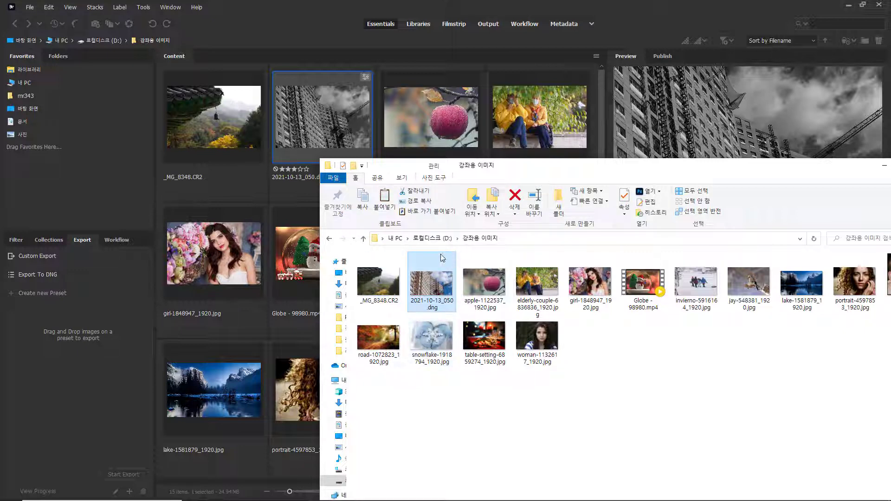
- Switch to Bridge, open _MG_8348.CR2 in Camera Raw and bring up its save options with the .dng file extension
mouse_move(443, 291)
click(246, 139)
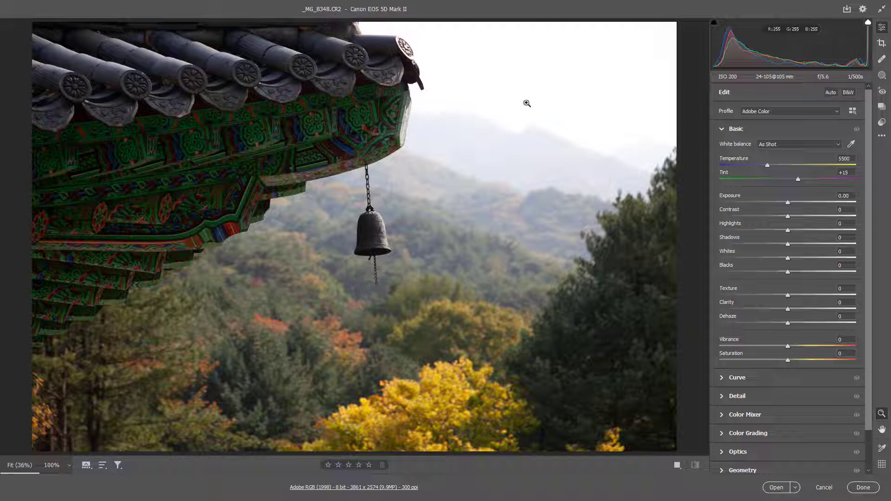
click(847, 9)
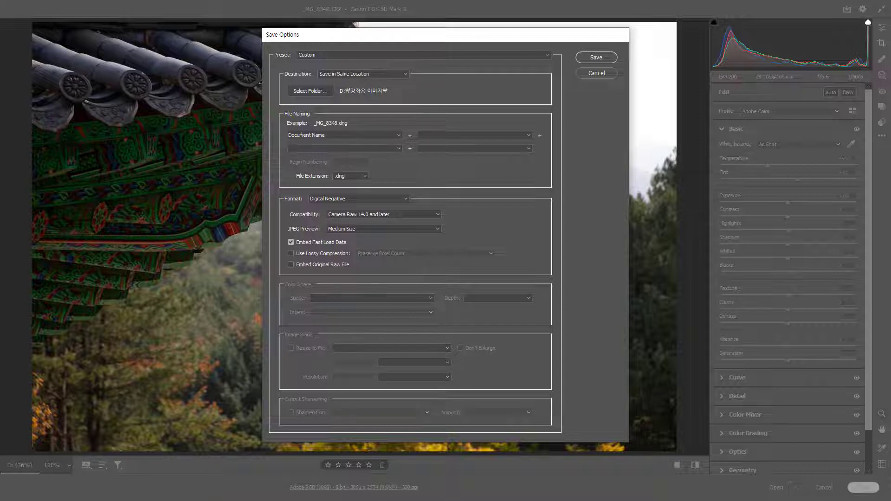
click(366, 177)
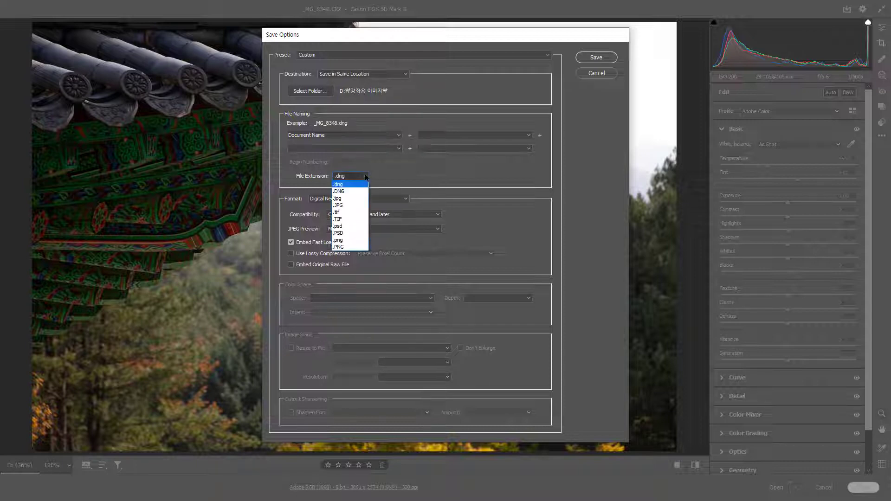
click(347, 185)
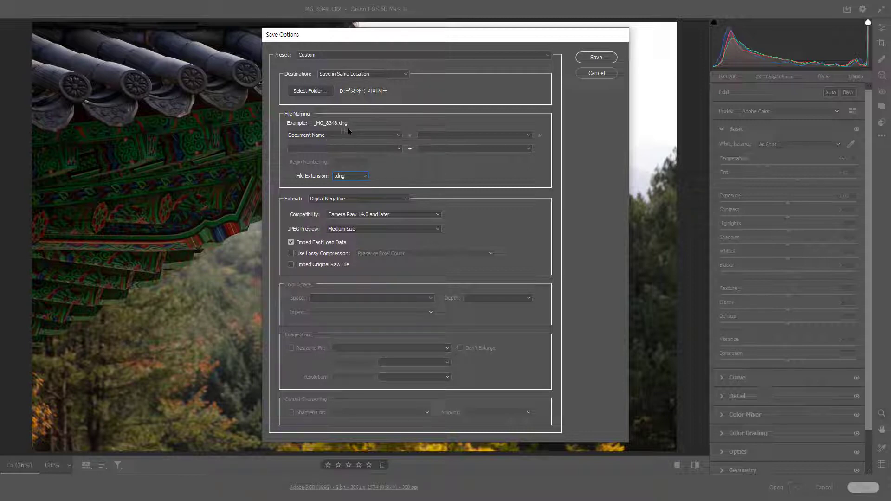
- Try the .JPG and .DNG file extensions in the save options
click(365, 177)
click(355, 205)
click(365, 177)
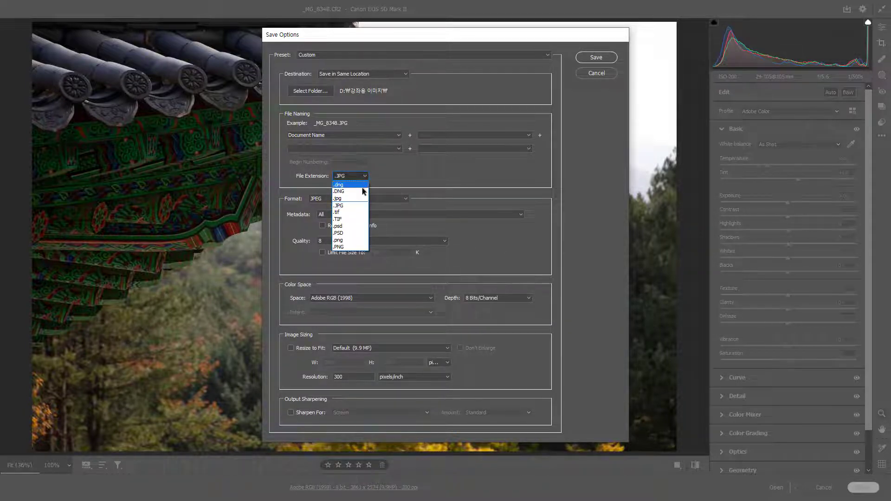
click(363, 192)
- Set the file extension to .dng and save the converted photo in the same location
click(366, 177)
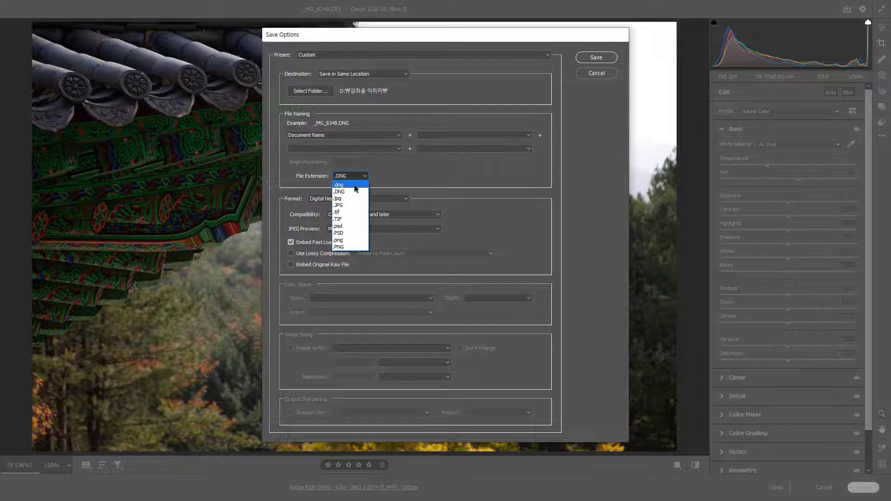
click(356, 186)
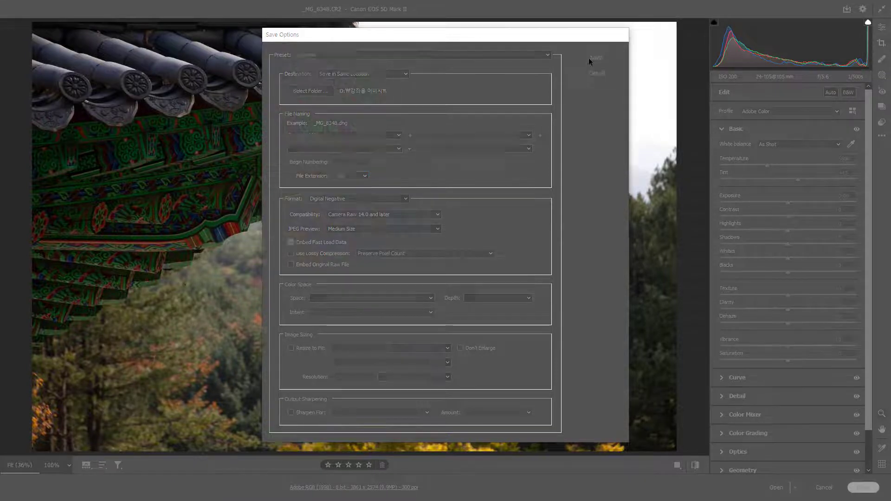
click(589, 58)
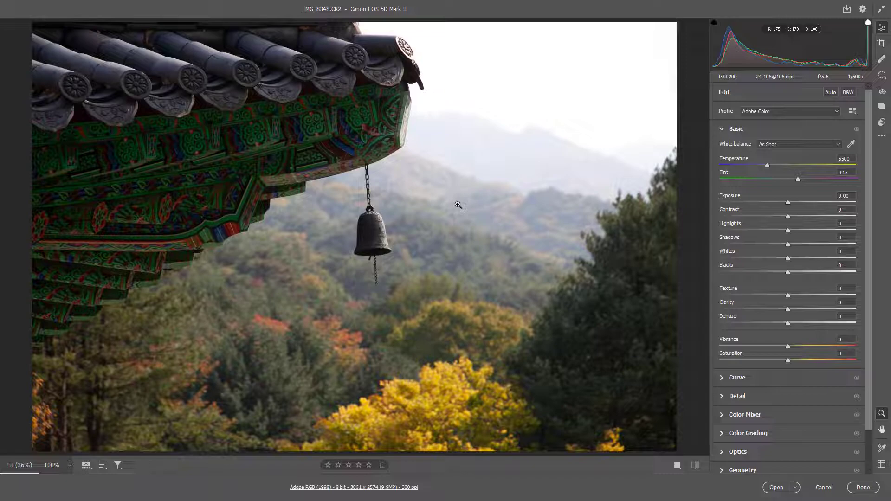
- Close Camera Raw and select _MG_8348.dng in Bridge to view its preview and metadata
key(Escape)
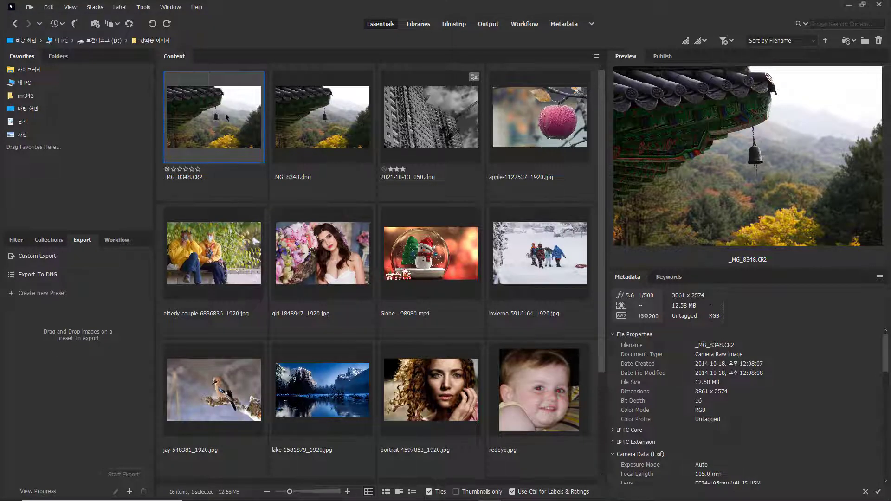
click(320, 122)
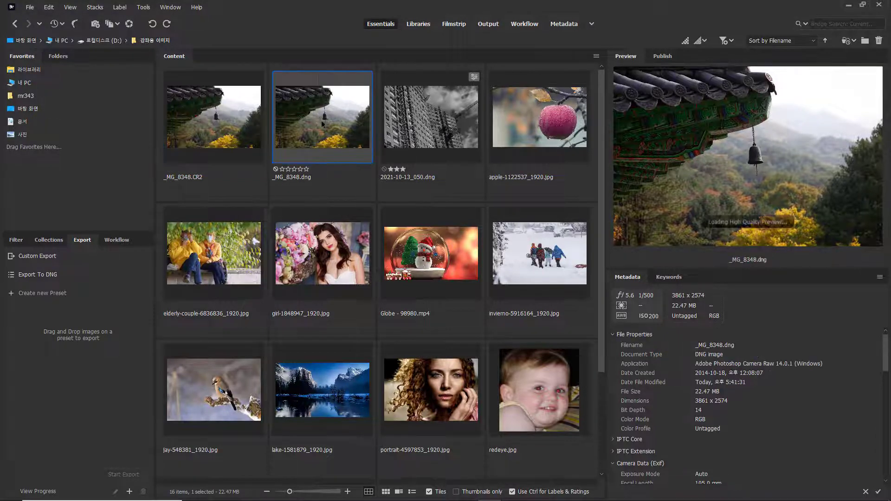